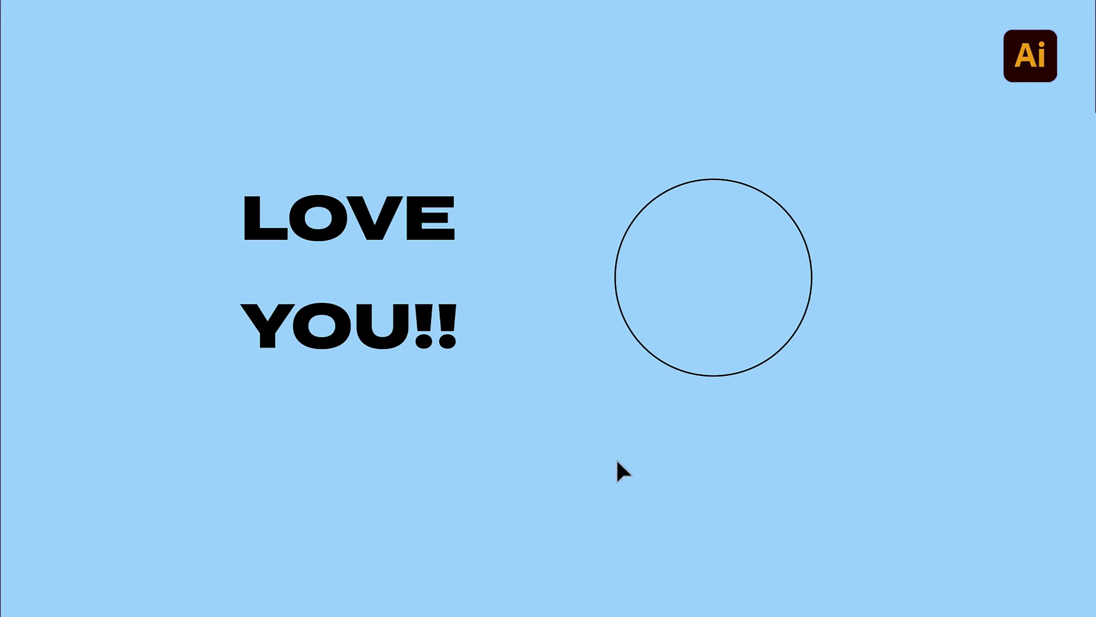
- Draw a wavy Pencil line across the circle and Divide the circle along it
key("n")
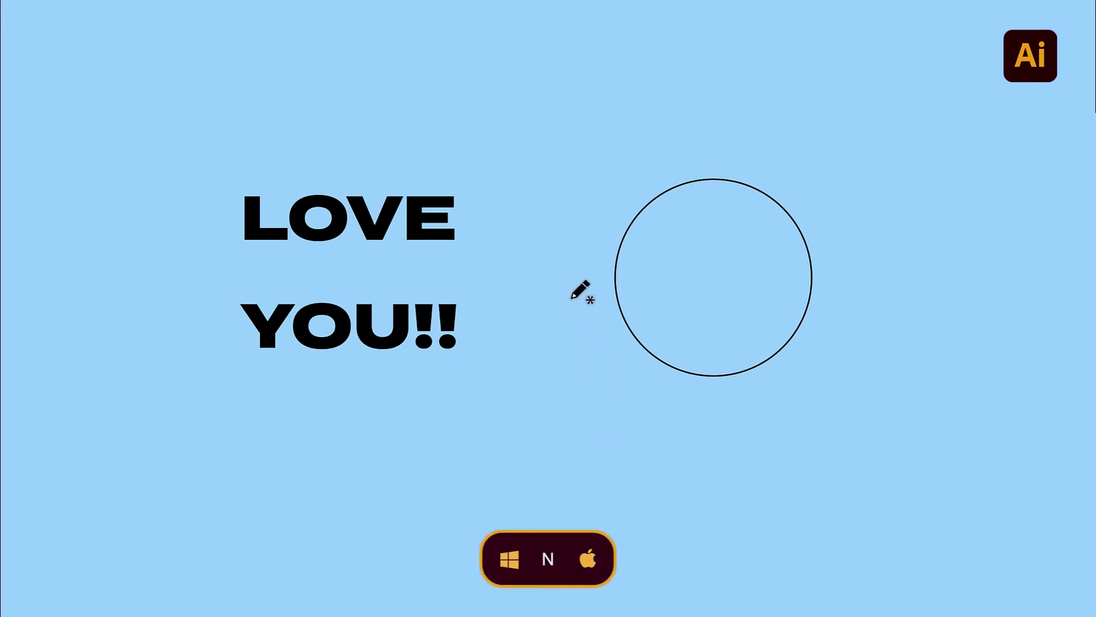
mouse_move(571, 297)
left_mouse_down()
mouse_move(591, 278)
mouse_move(657, 294)
mouse_move(705, 290)
mouse_move(818, 223)
left_mouse_up()
key("v")
mouse_move(732, 261)
left_mouse_down()
mouse_move(614, 178)
mouse_move(569, 170)
left_mouse_up()
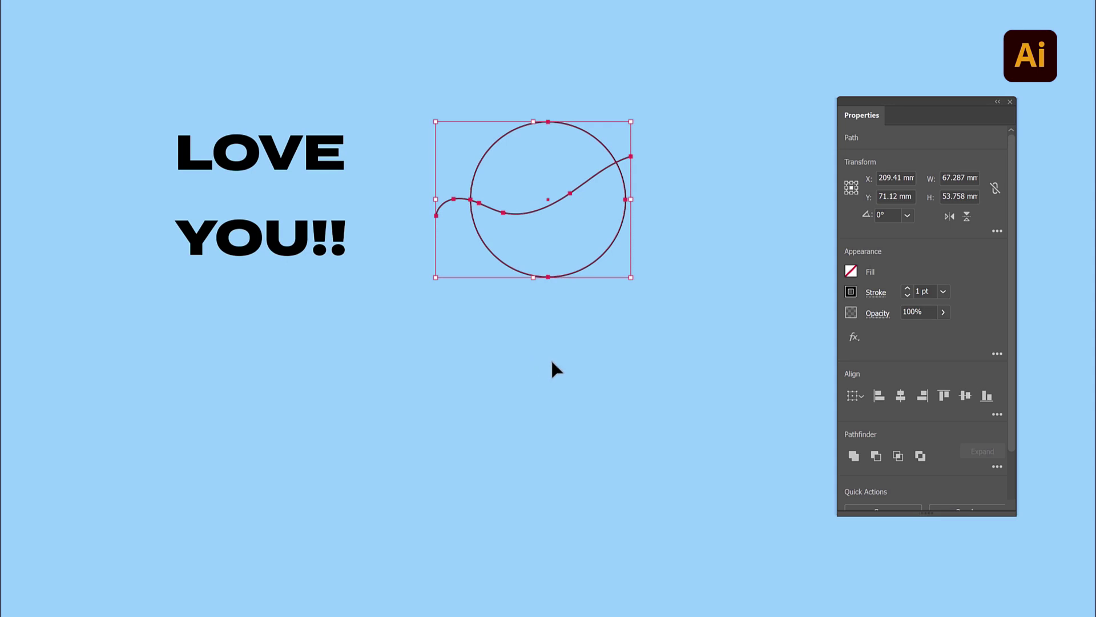
left_click(996, 468)
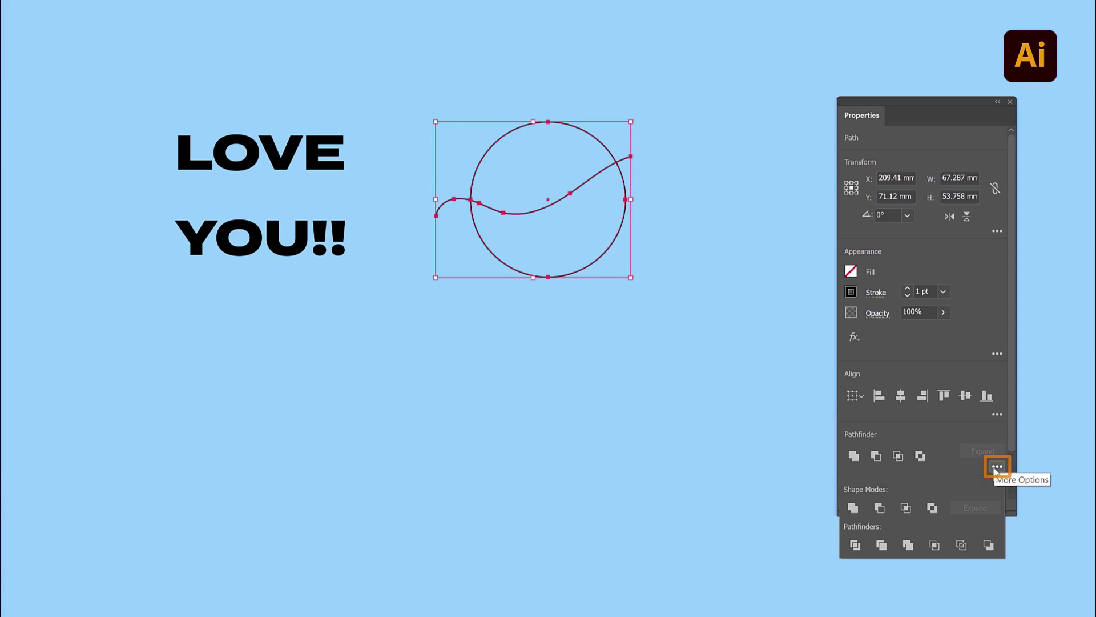
left_click(855, 547)
left_click(670, 495)
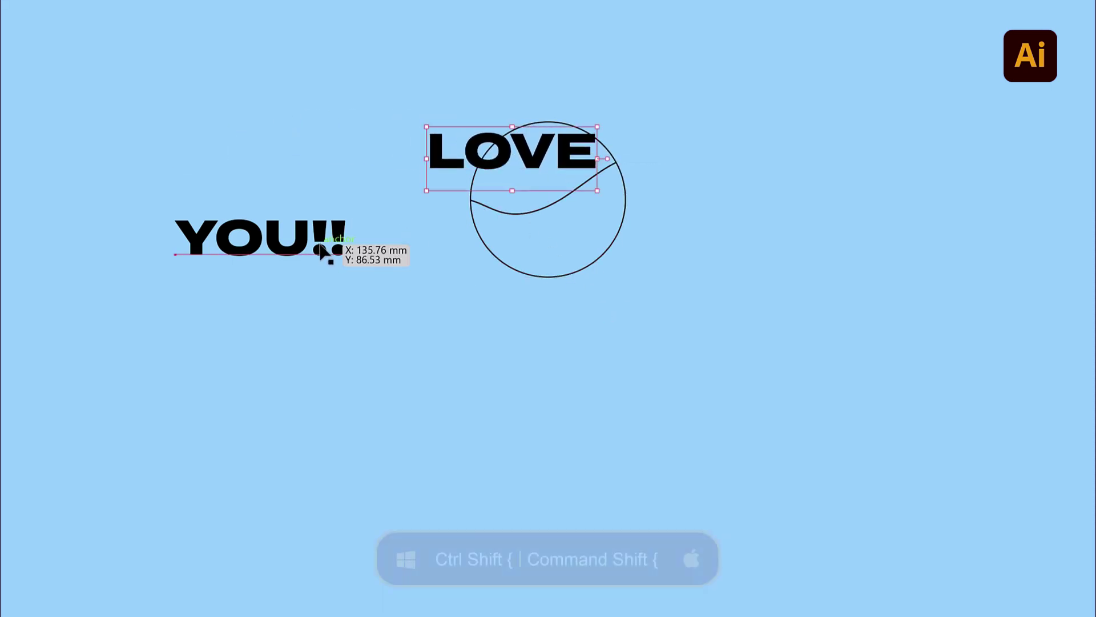
- Move YOU!! beneath LOVE over the circle and select both words
left_click_drag(321, 251, 591, 264)
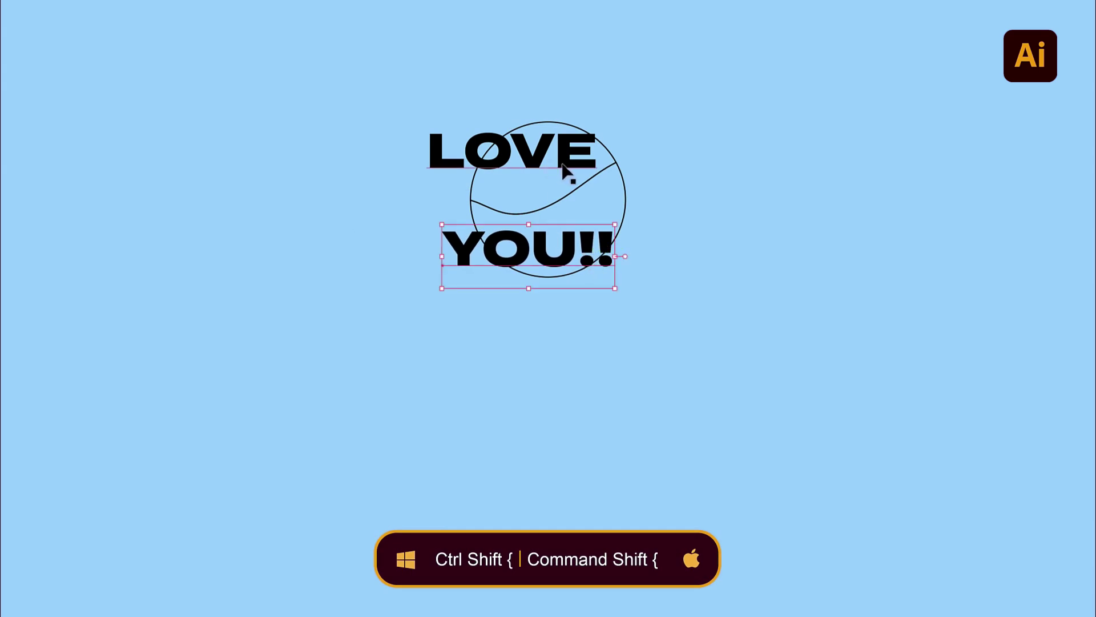
left_click(564, 168, "shift")
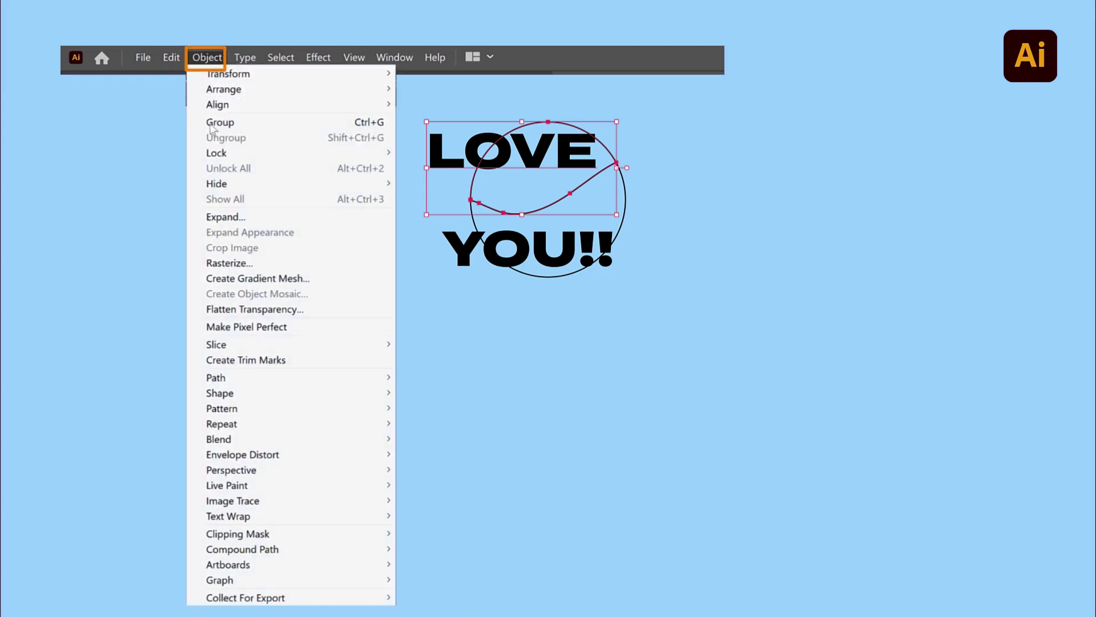
- Warp the words into the circle halves with Envelope Distort > Make with Top Object
mouse_move(286, 455)
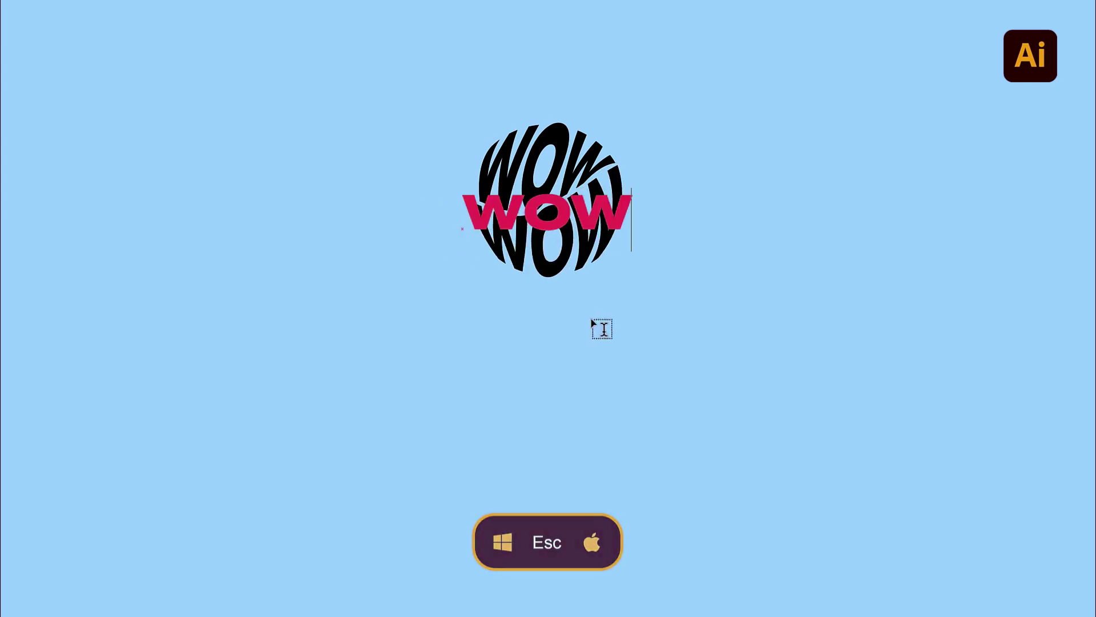
- Group the warped WOW WOW and place an enlarged duplicate below it
key("Escape")
key("ctrl+g")
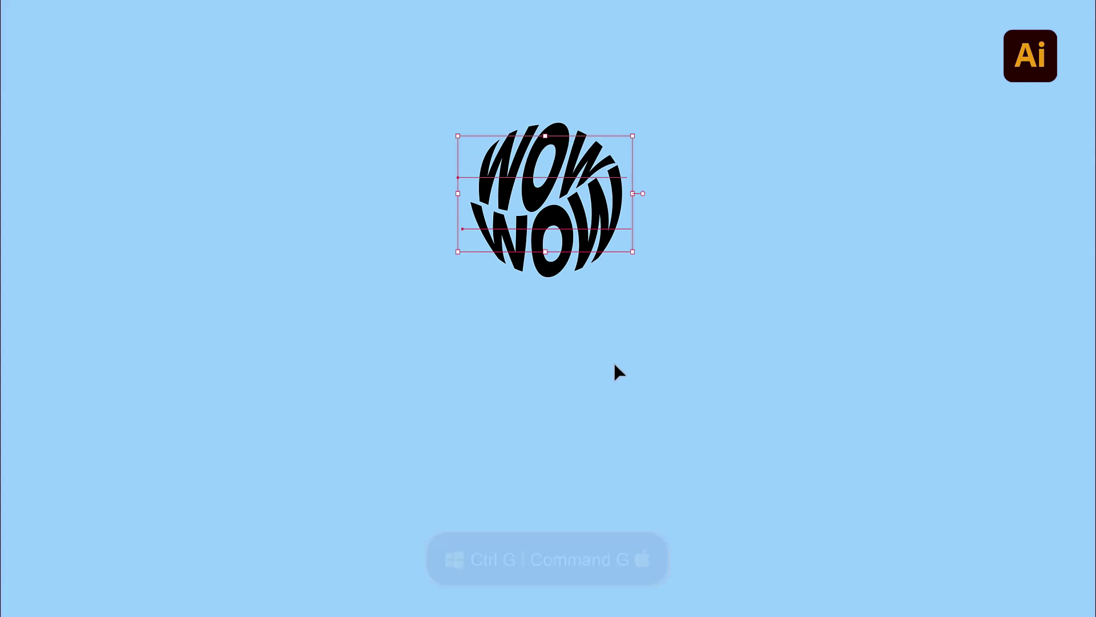
left_click_drag(571, 212, 572, 438)
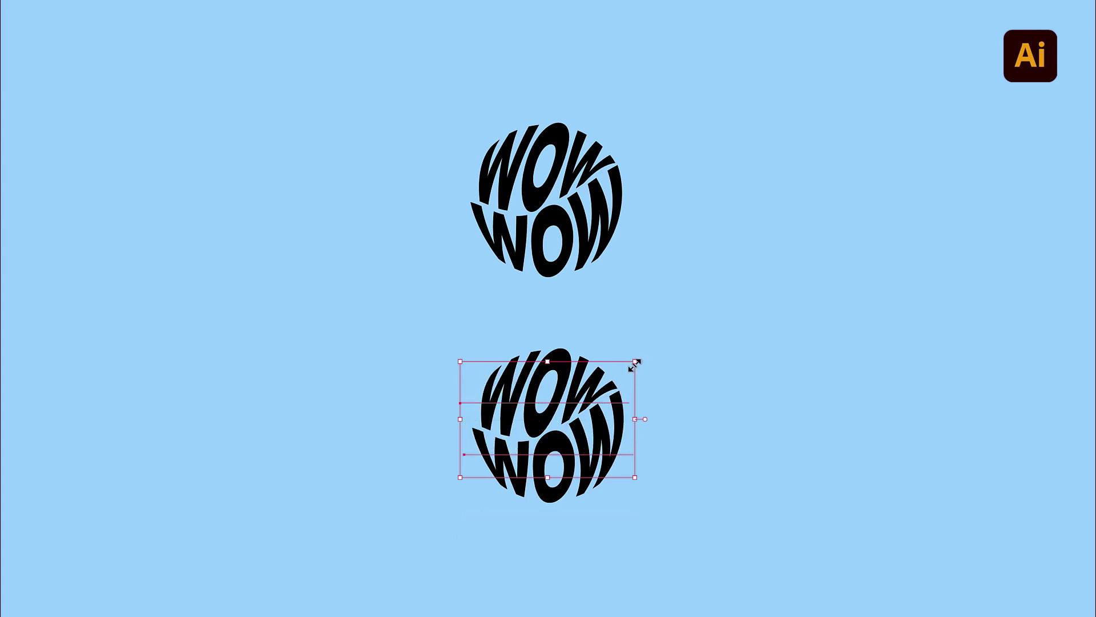
left_click_drag(636, 363, 703, 326)
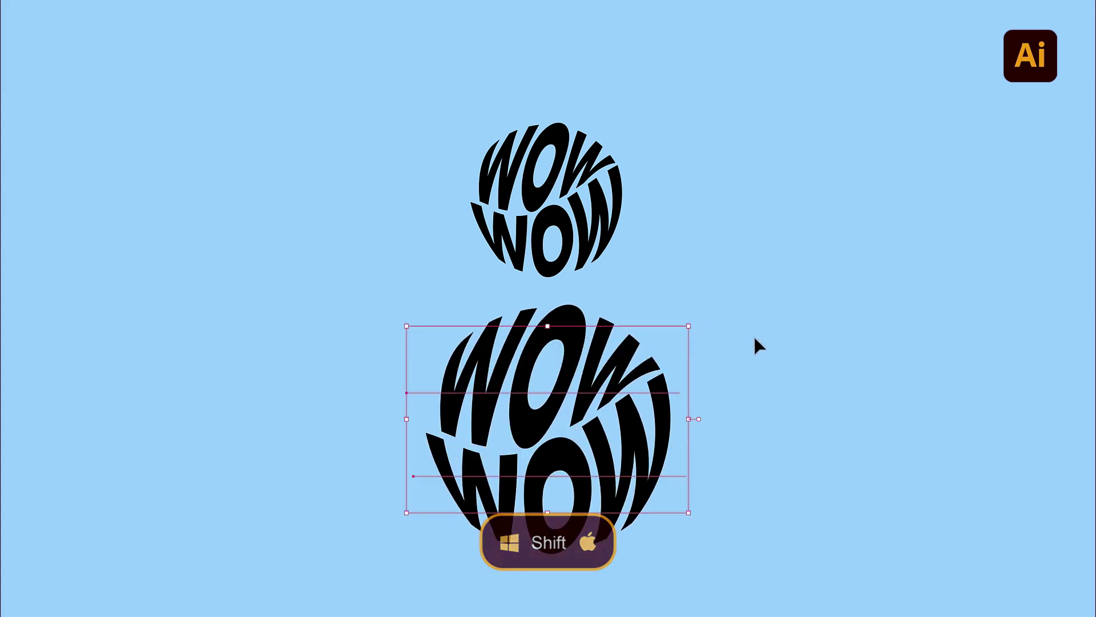
- Give the enlarged copy an orange fill
key("Tab")
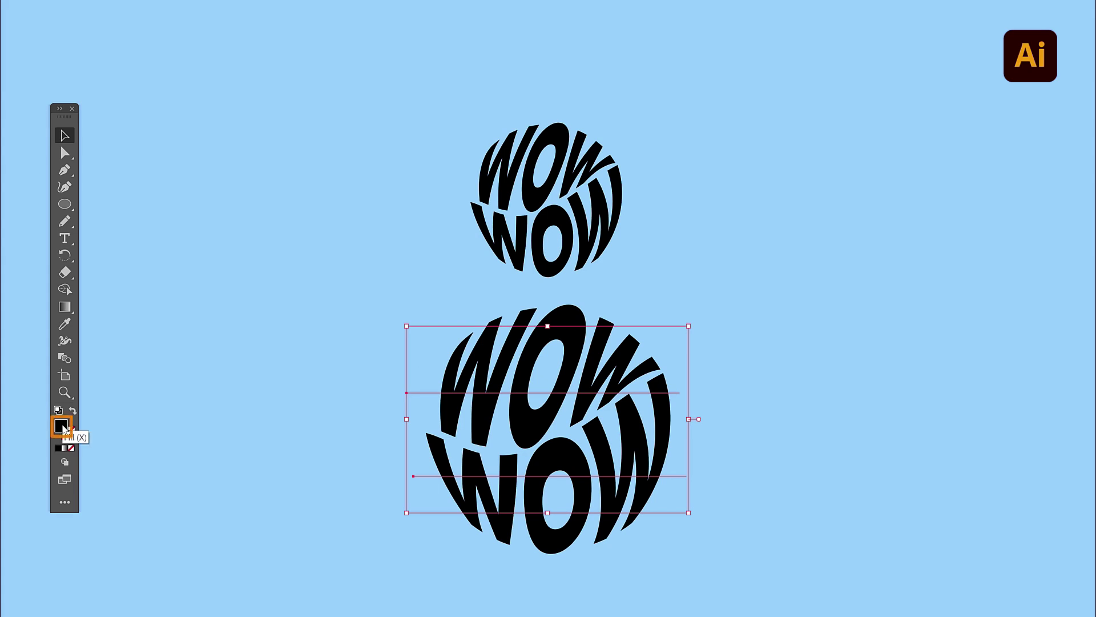
double_click(62, 427)
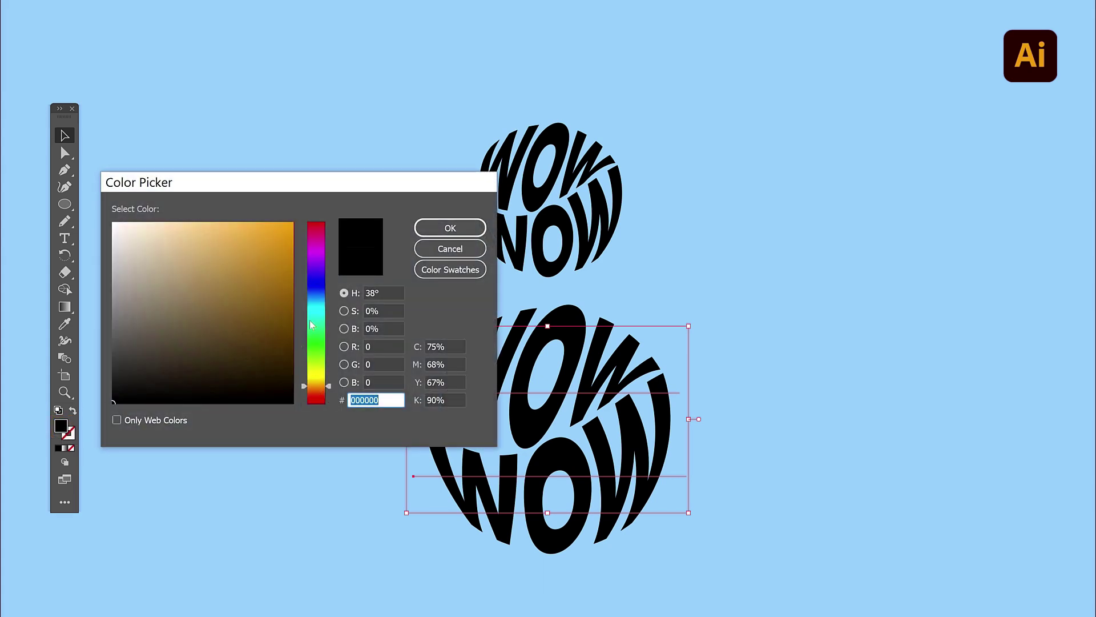
left_click(284, 235)
left_click(458, 231)
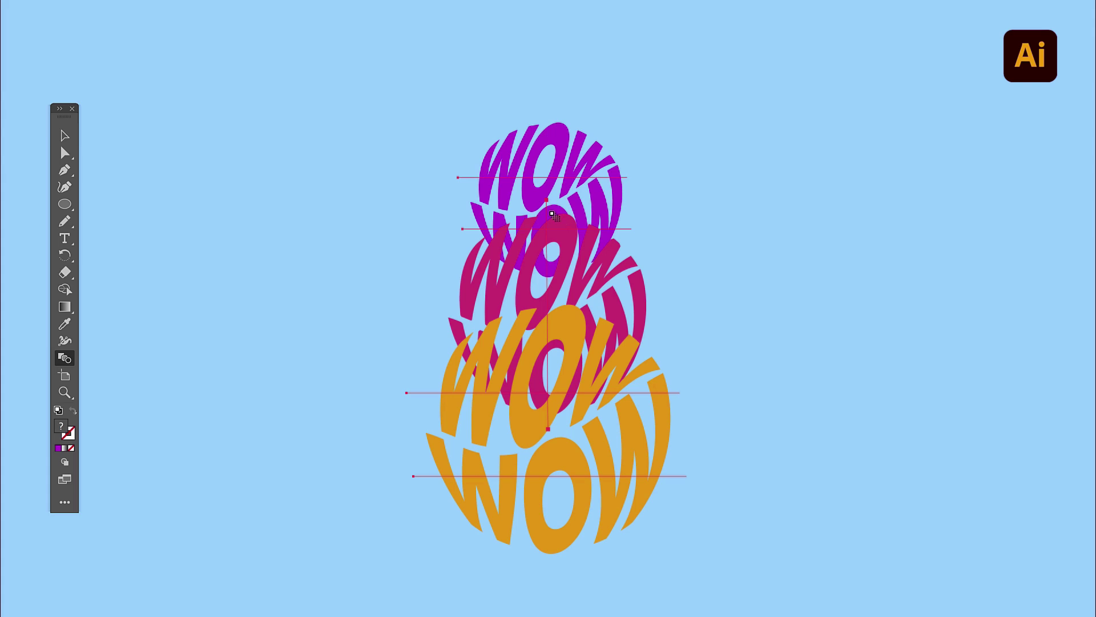
- Set the Blend tool to Specified Steps with 5 steps
double_click(63, 360)
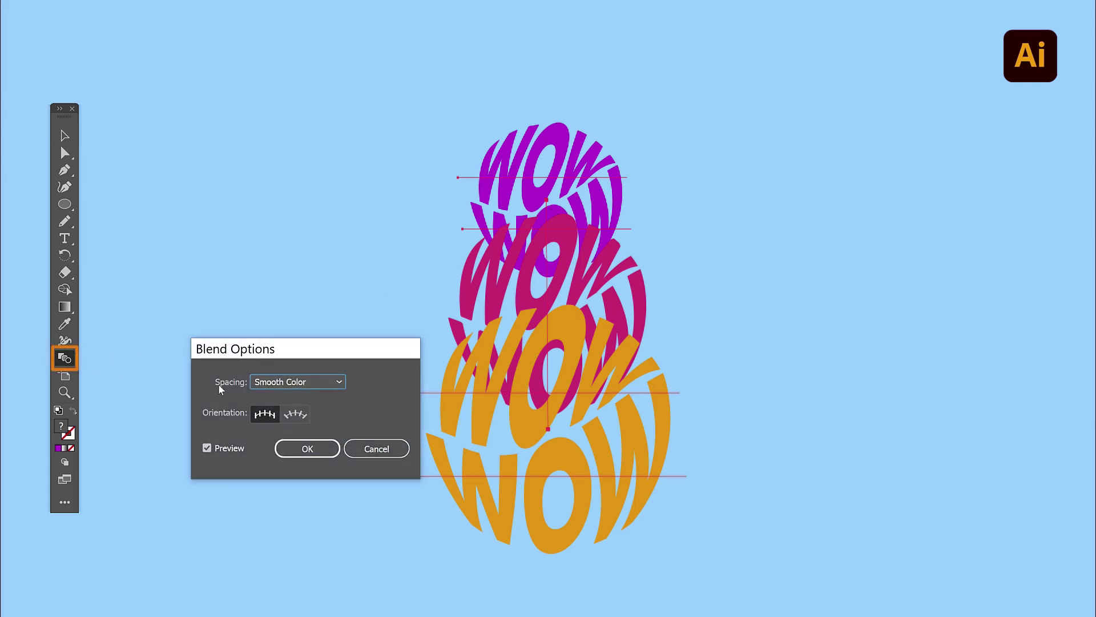
left_click(341, 382)
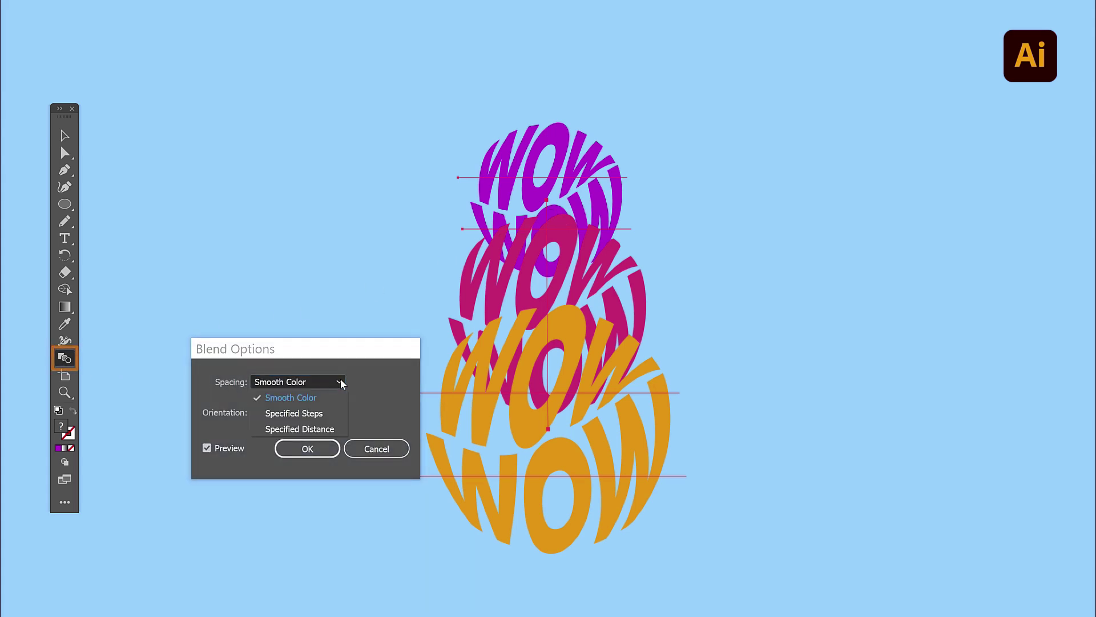
left_click(324, 414)
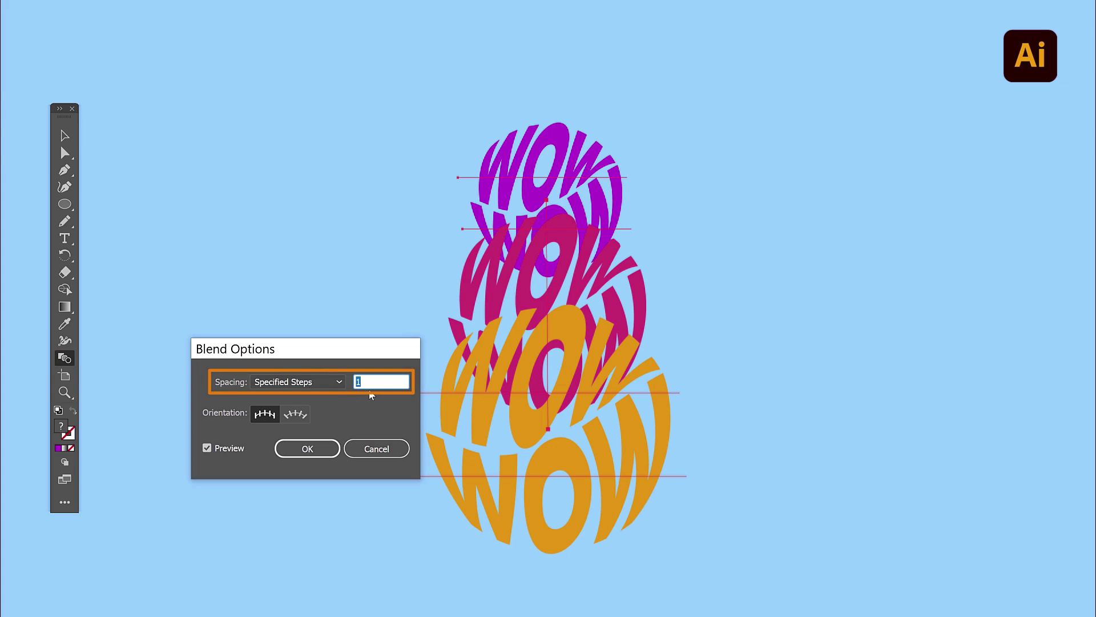
type("5")
key("Tab")
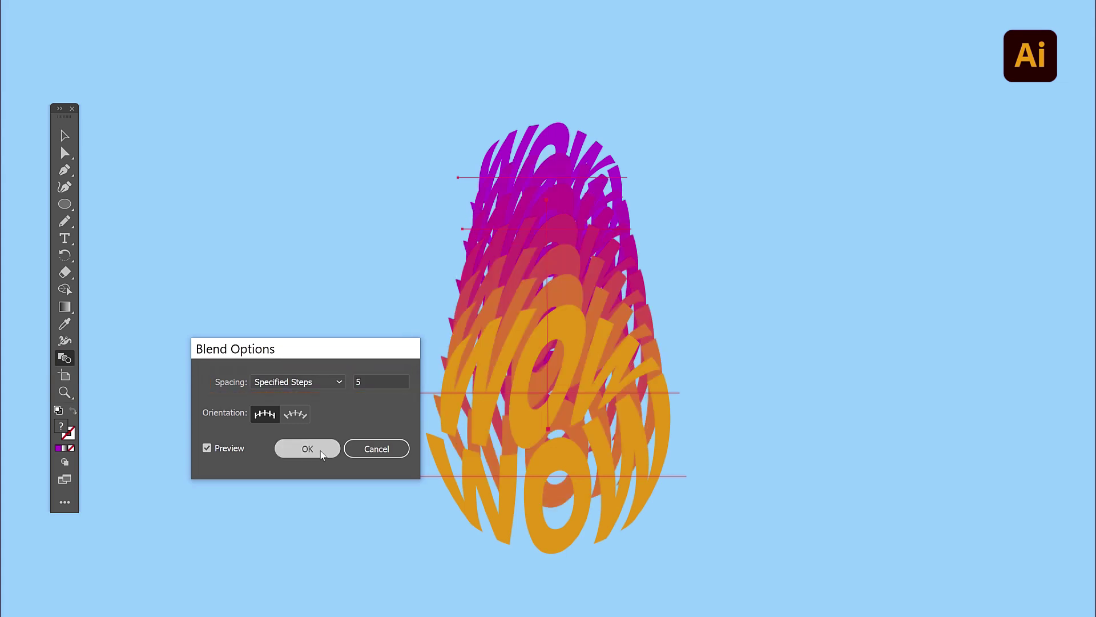
left_click(307, 448)
key("v")
key("Tab")
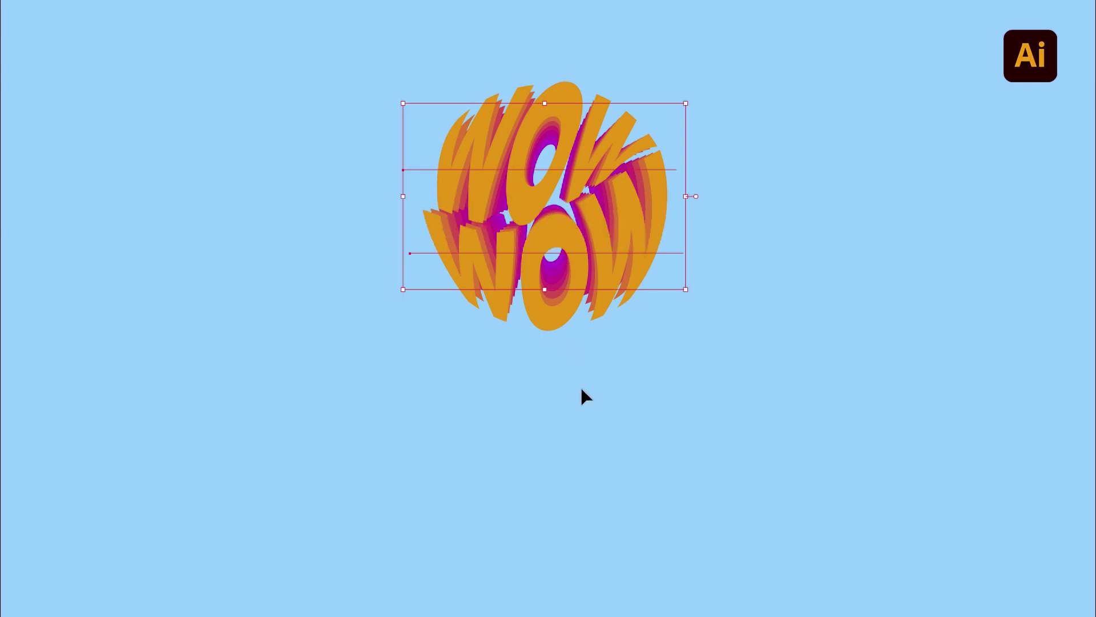
- Copy the blended WOW WOW and paste it directly behind the original
key("ctrl+c")
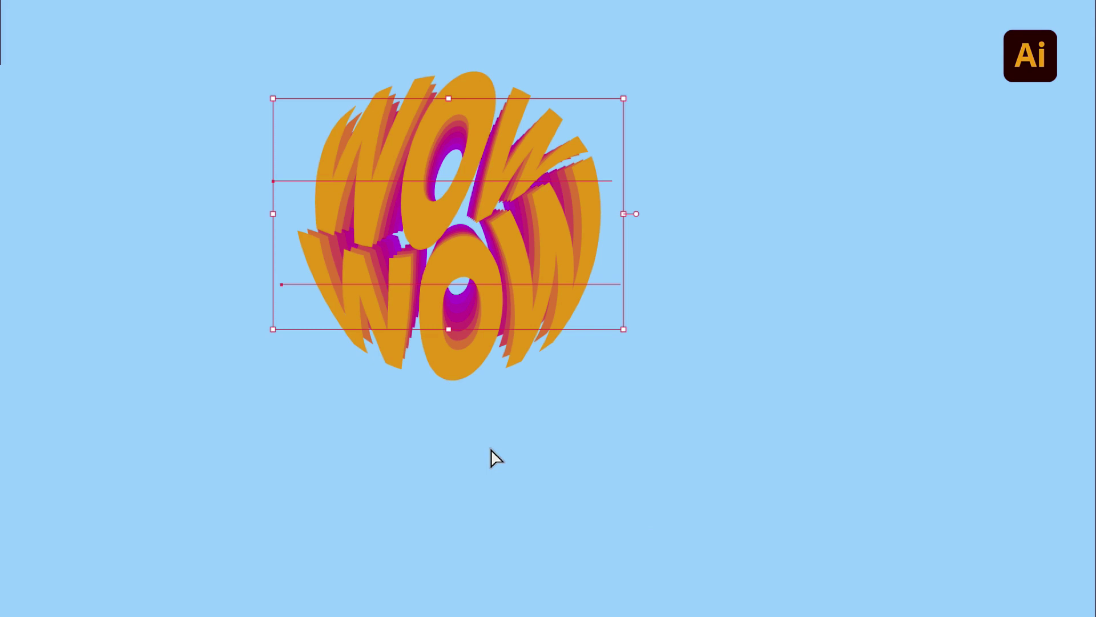
key("ctrl+b")
- Expand the back copy of the blend into plain shapes
left_click(200, 54)
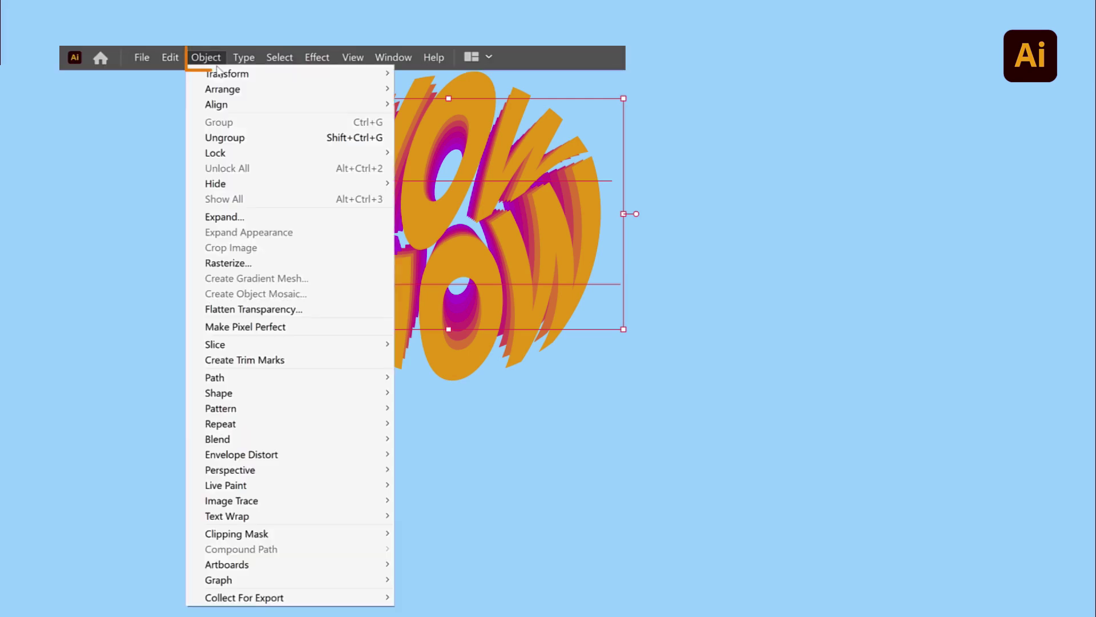
left_click(220, 216)
left_click(421, 462)
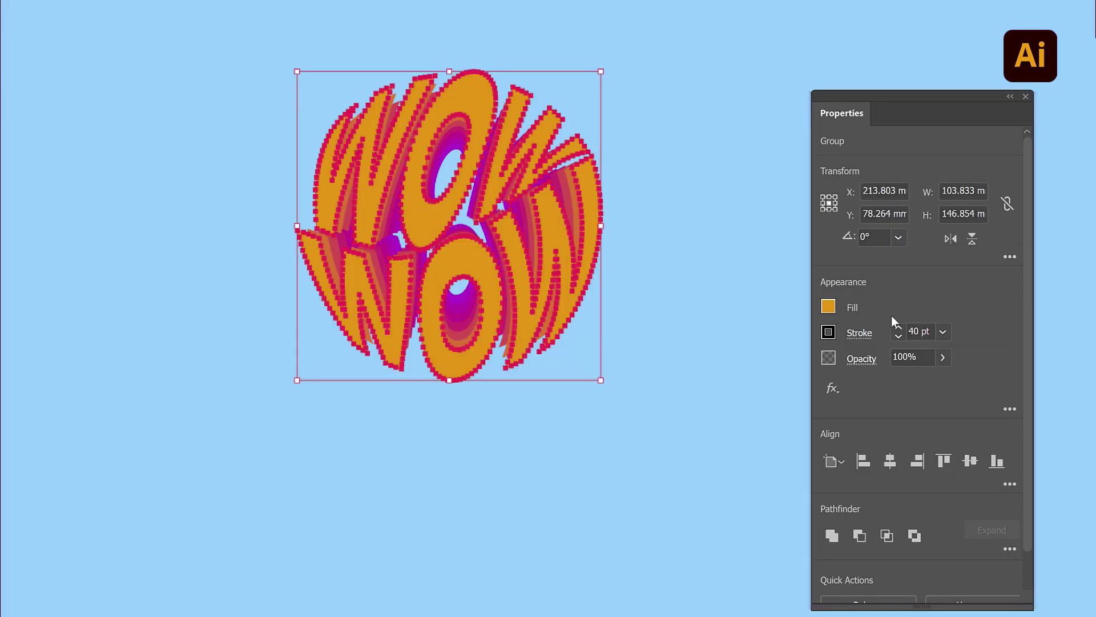
- Give the back copy a 40 pt round-join white stroke and white fill
left_click(860, 332)
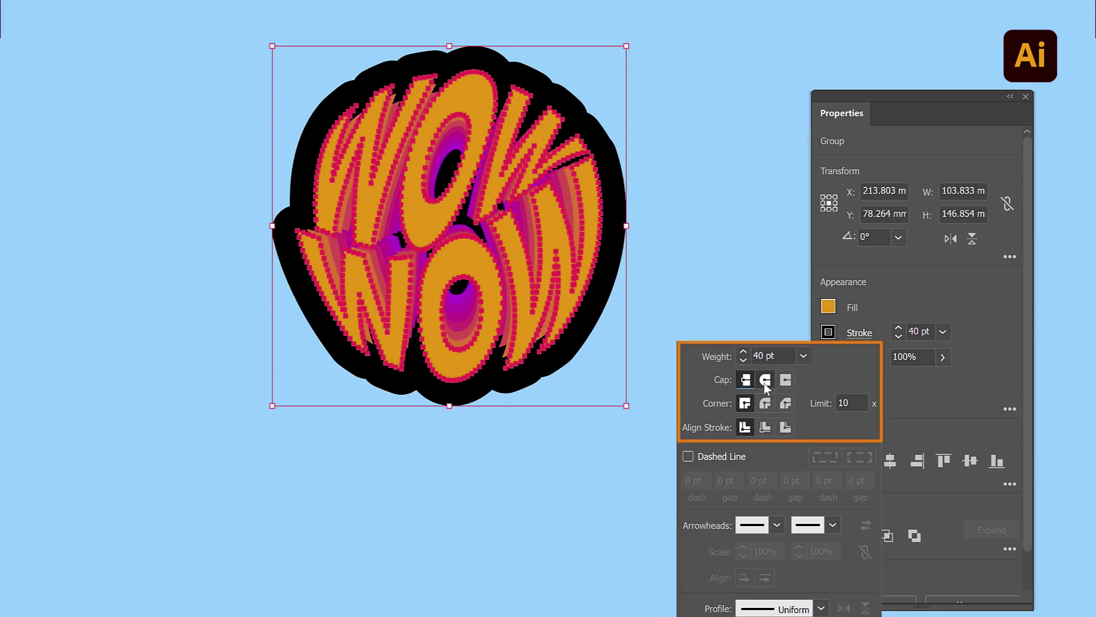
left_click(763, 404)
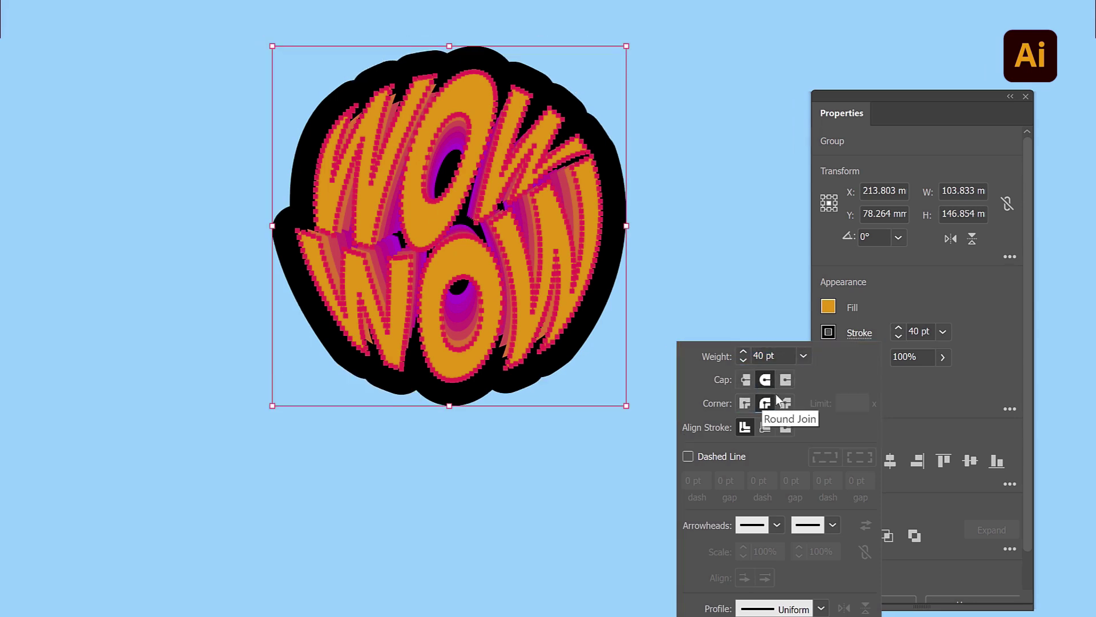
left_click(828, 331)
left_click(661, 395)
left_click(828, 306)
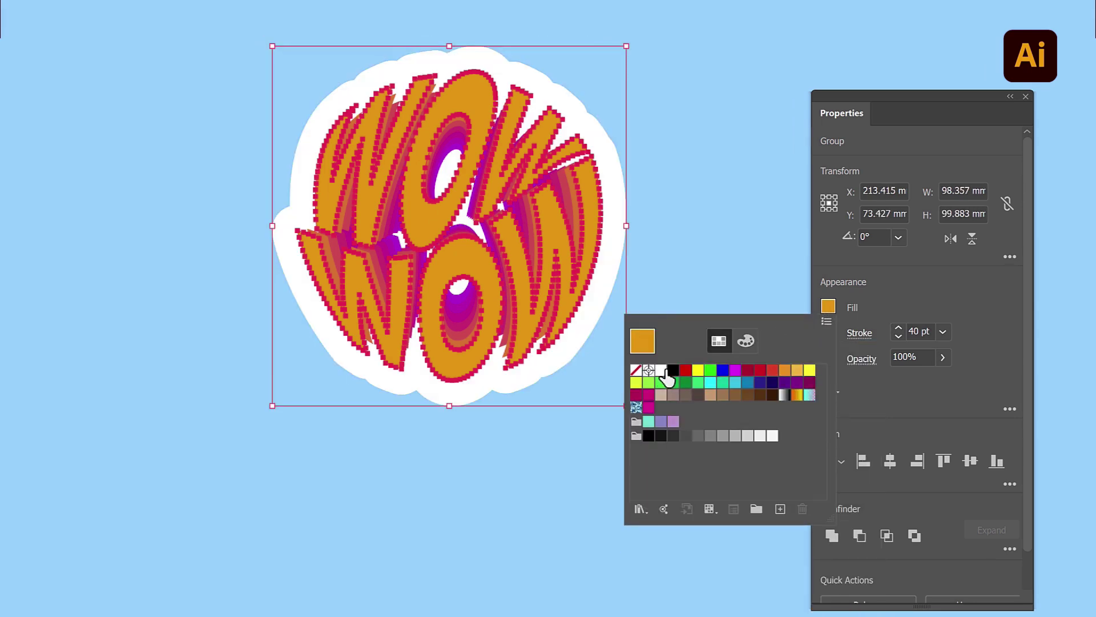